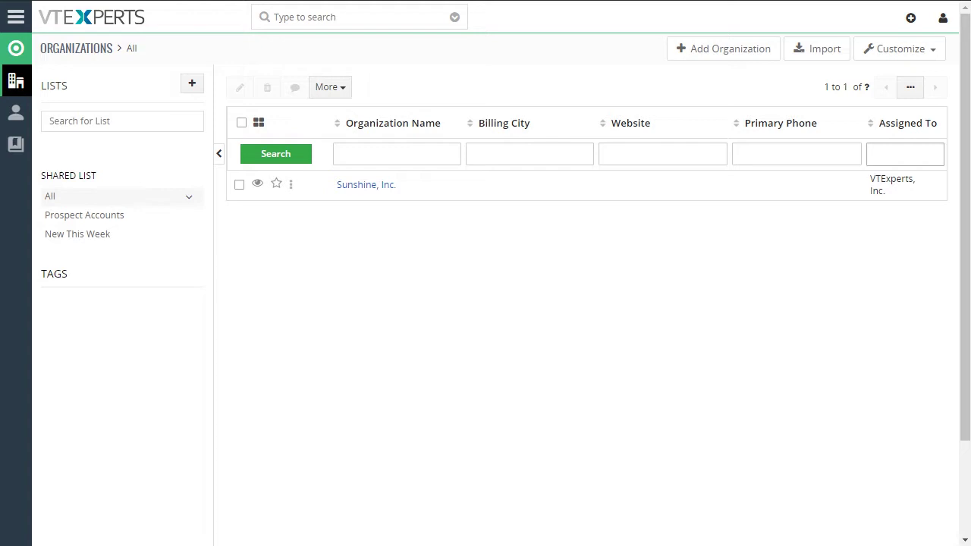
- Add a travel expense named Test Exp to Sunshine, Inc. with cost 500 and description "Description test"
click(381, 189)
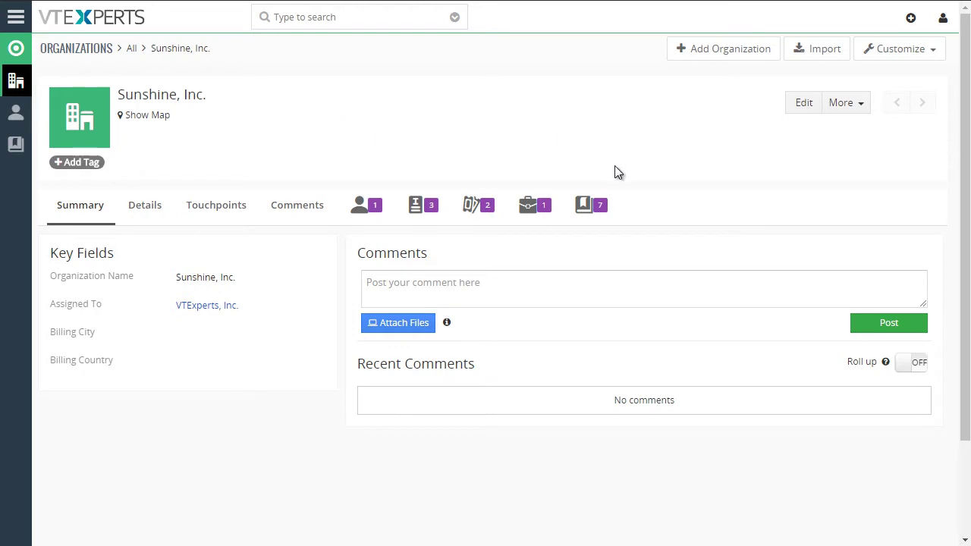
click(596, 206)
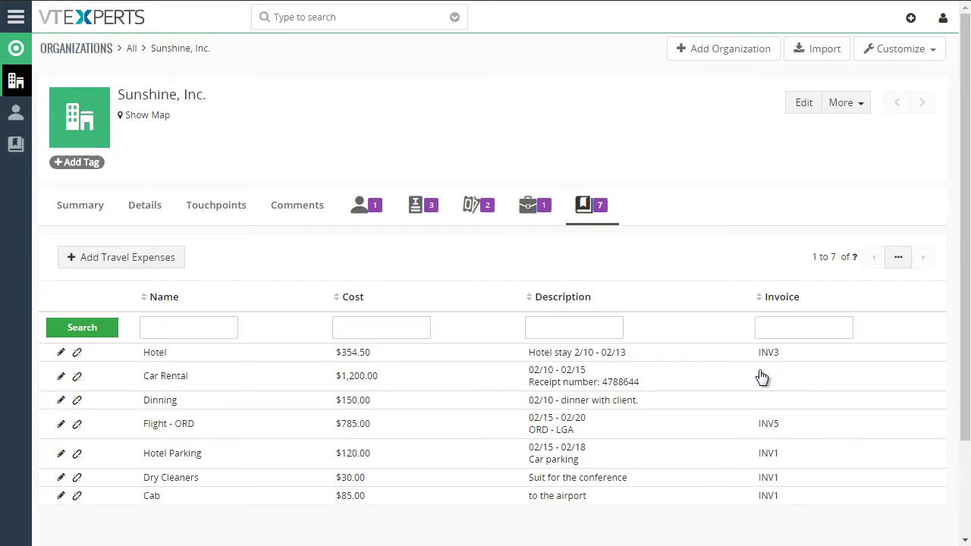
click(137, 260)
click(326, 115)
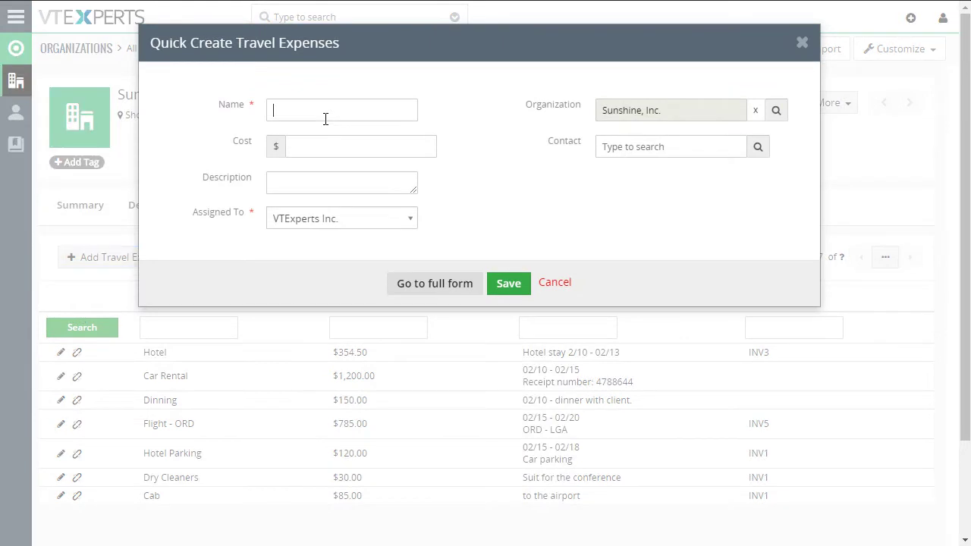
click(325, 177)
text(Description test)
click(500, 283)
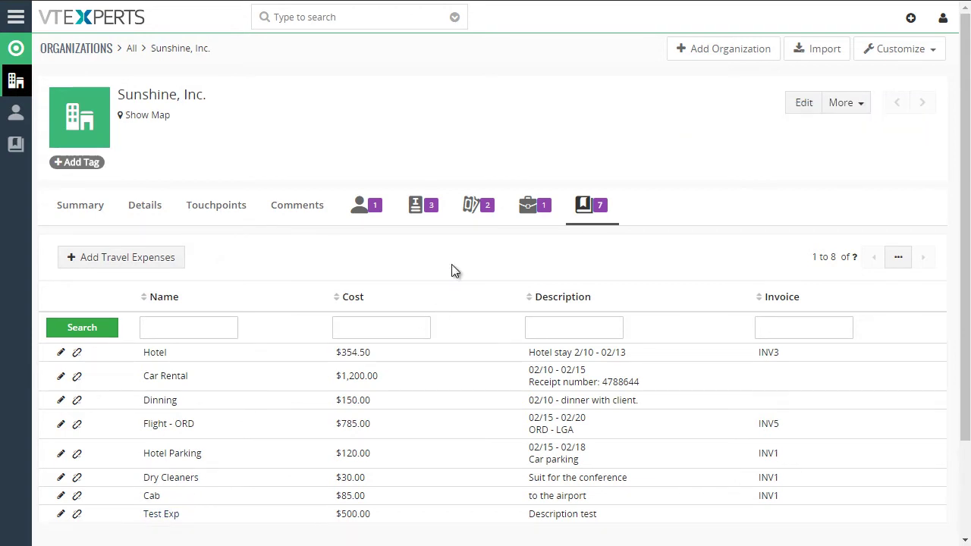
- Open the full record of Sunshine, Inc.'s Maintenance ticket and show its Additional Parts
click(478, 207)
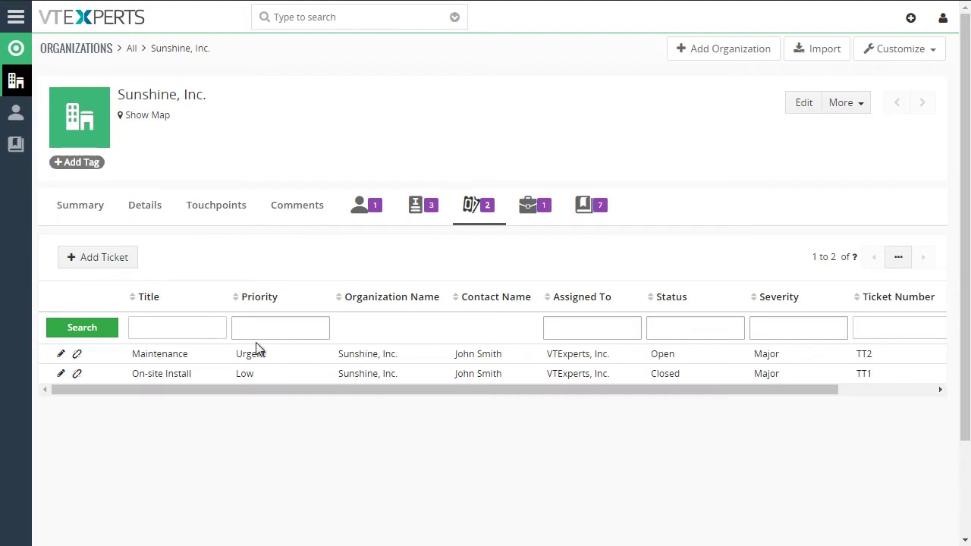
click(157, 354)
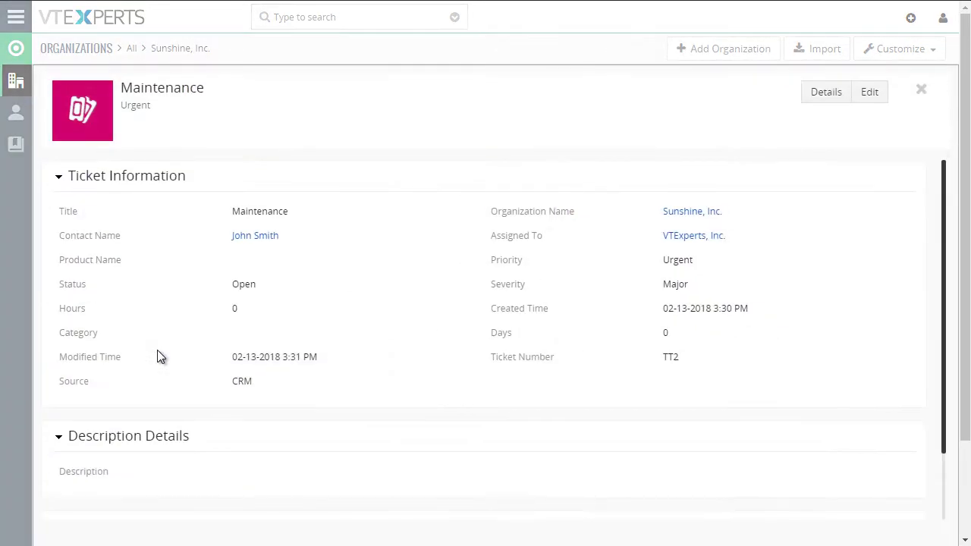
click(819, 91)
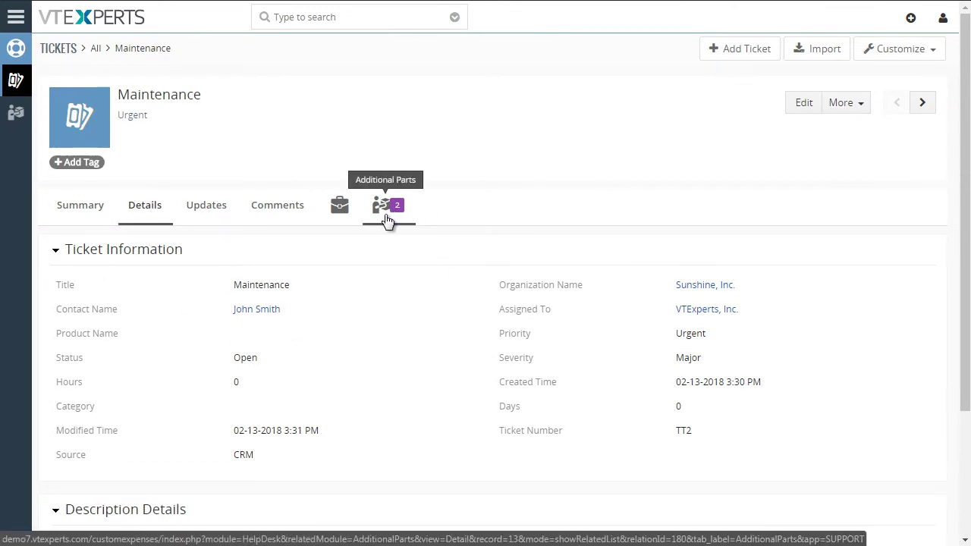
click(387, 219)
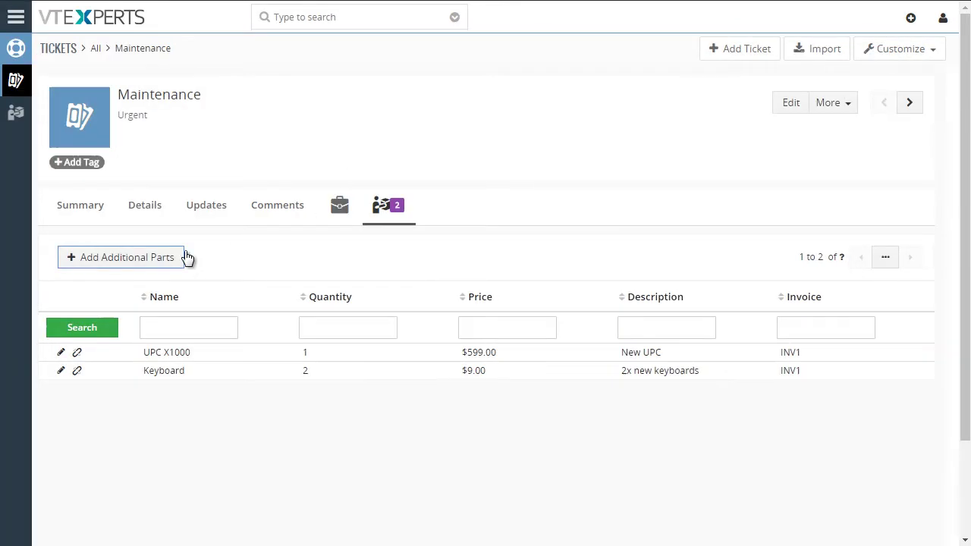
- Add an additional part named New Part to the ticket with quantity 2, price 200 and description "New part needed"
click(179, 257)
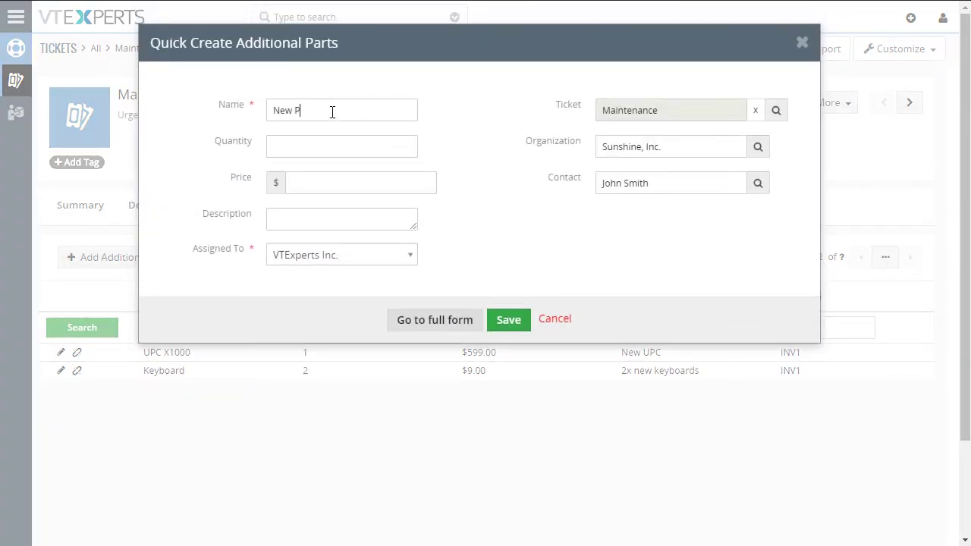
text(New Part)
click(316, 145)
text(2)
click(329, 180)
click(360, 218)
text(New part needed)
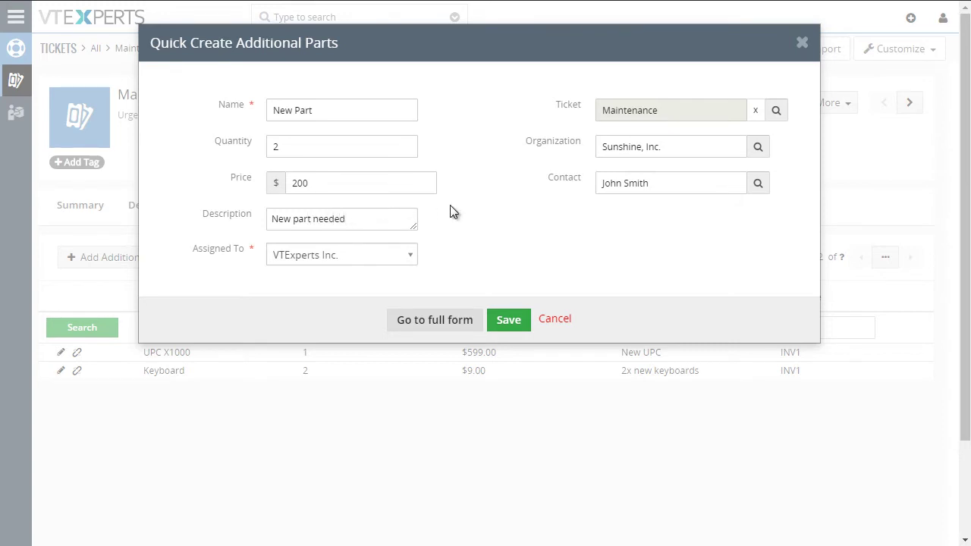
click(514, 322)
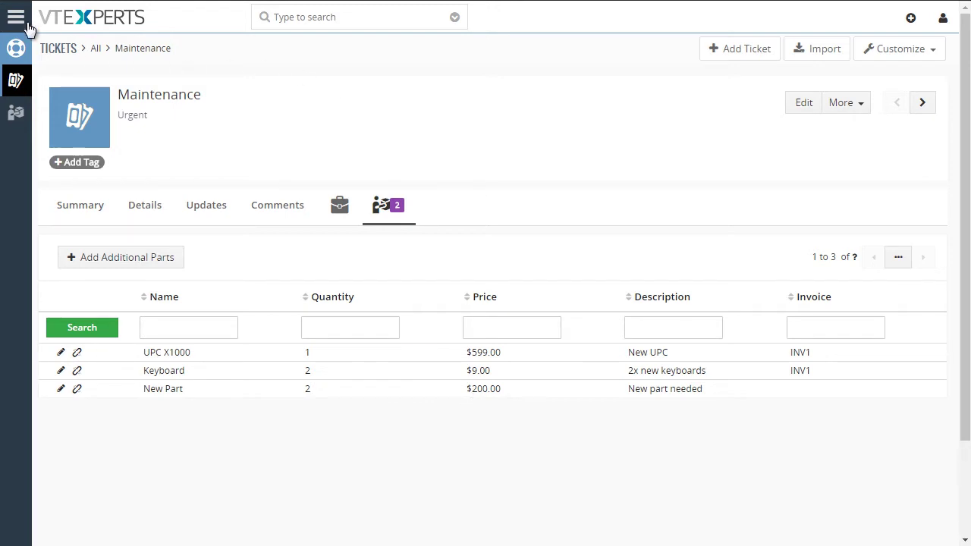
- Return to the Sunshine, Inc. organization and start a new invoice from its related invoices
click(17, 18)
mouse_move(52, 81)
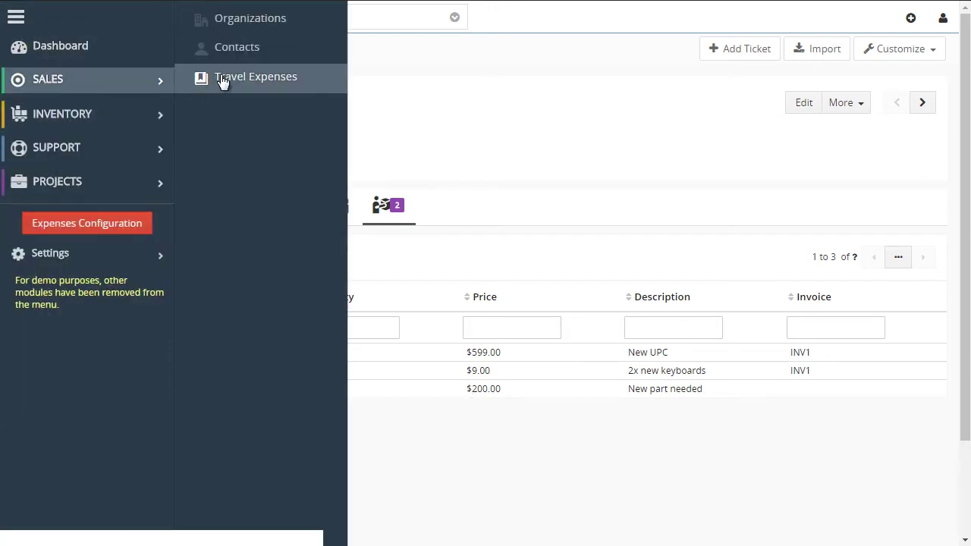
click(235, 21)
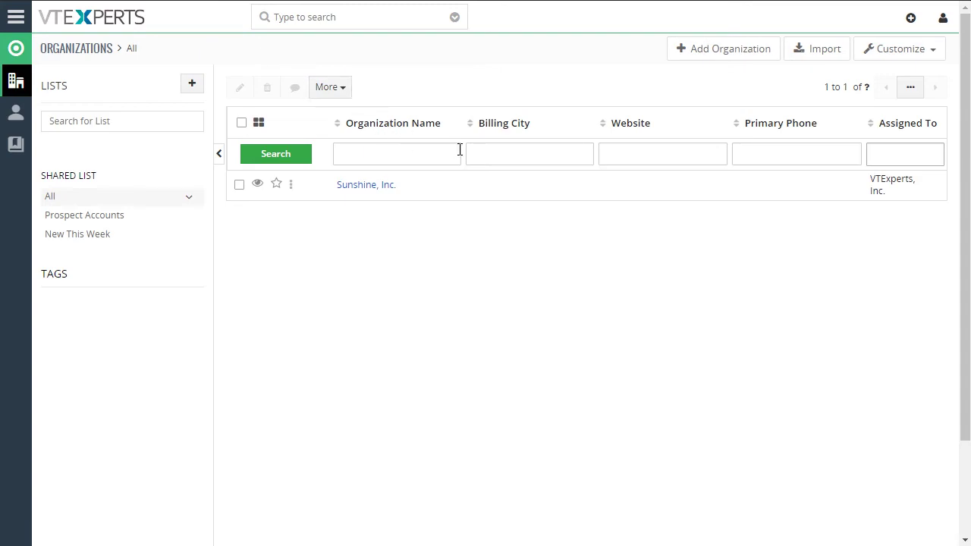
click(464, 190)
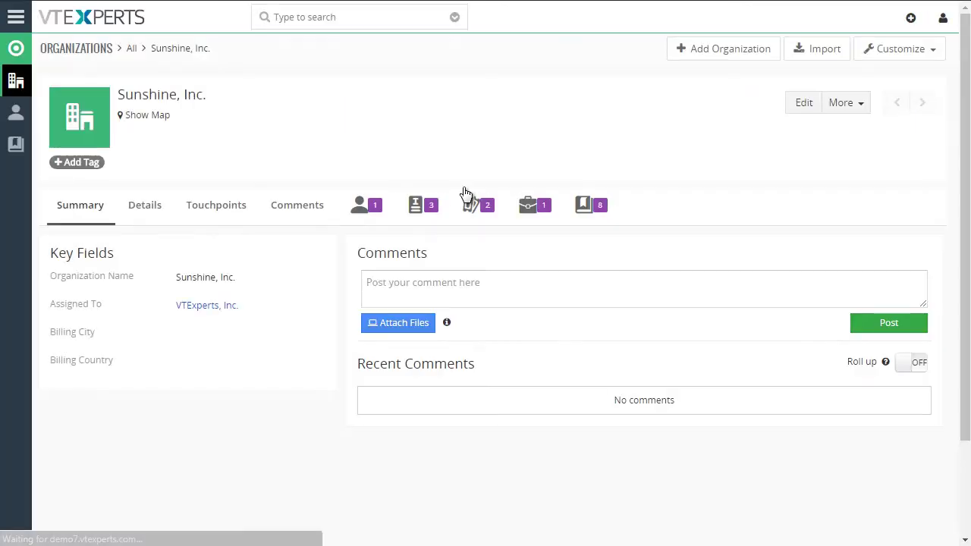
click(422, 210)
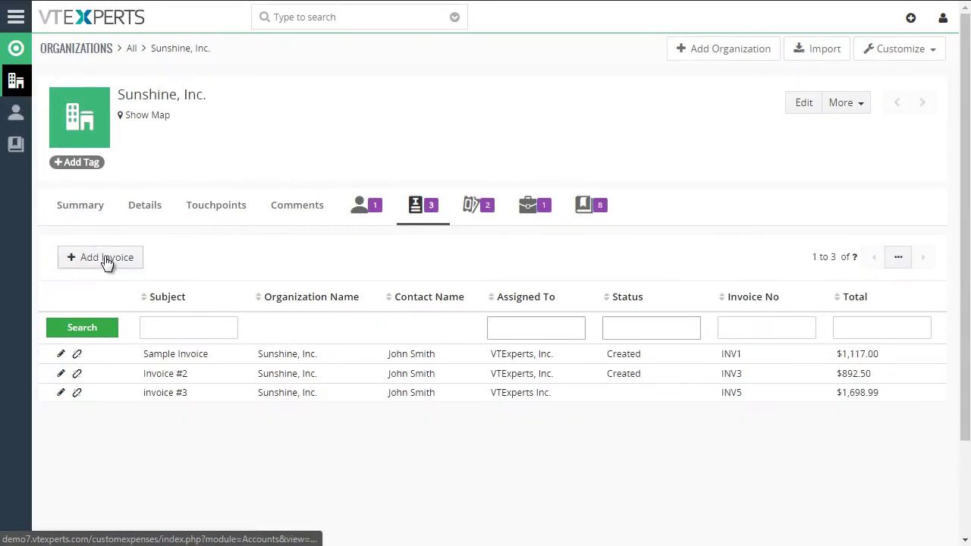
click(107, 259)
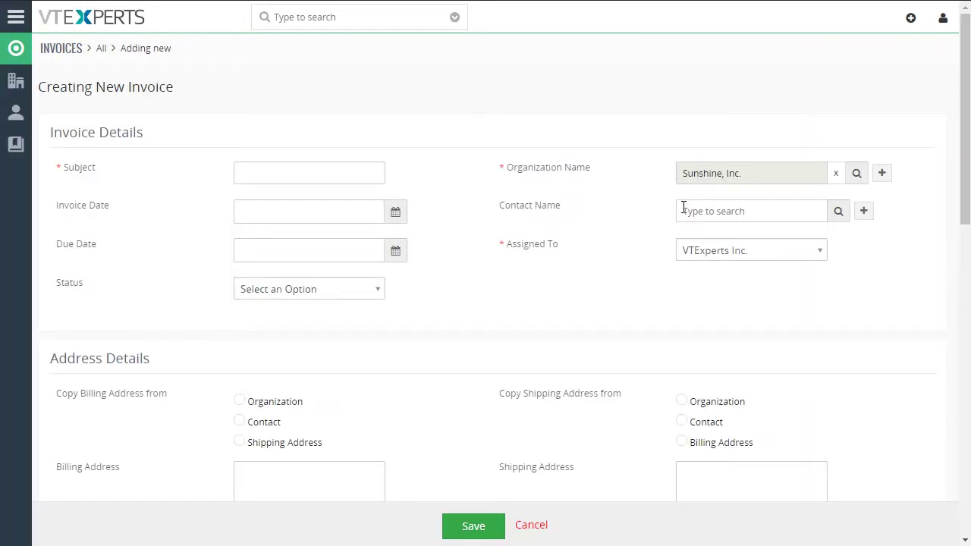
- Add the travel expenses Test Exp, Dinning and Car Rental to the invoice as custom expenses and check their selling prices
drag(965, 74, 964, 341)
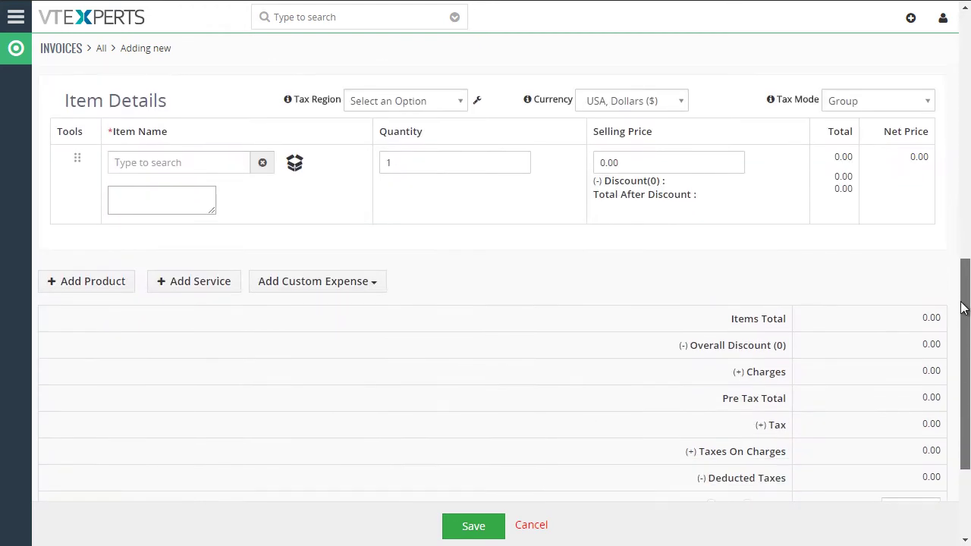
click(371, 287)
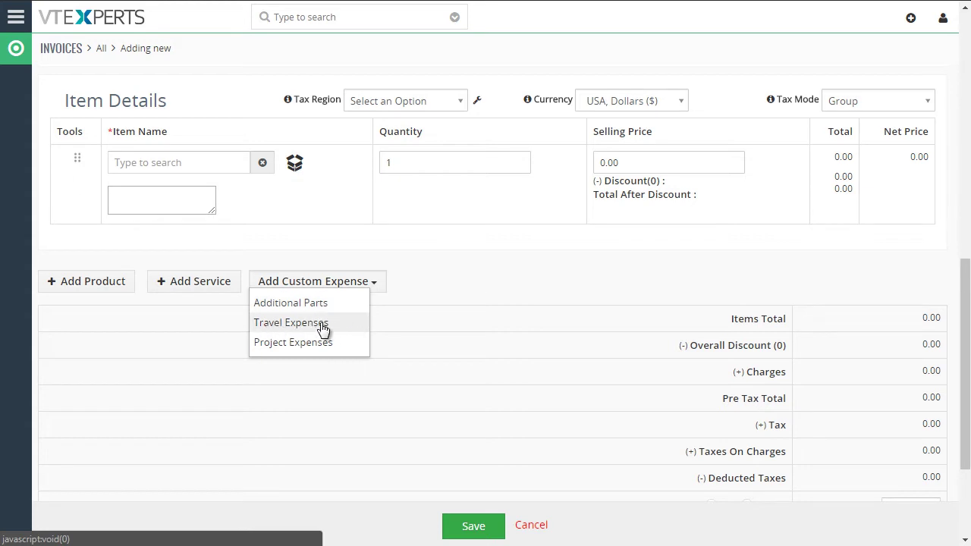
click(290, 324)
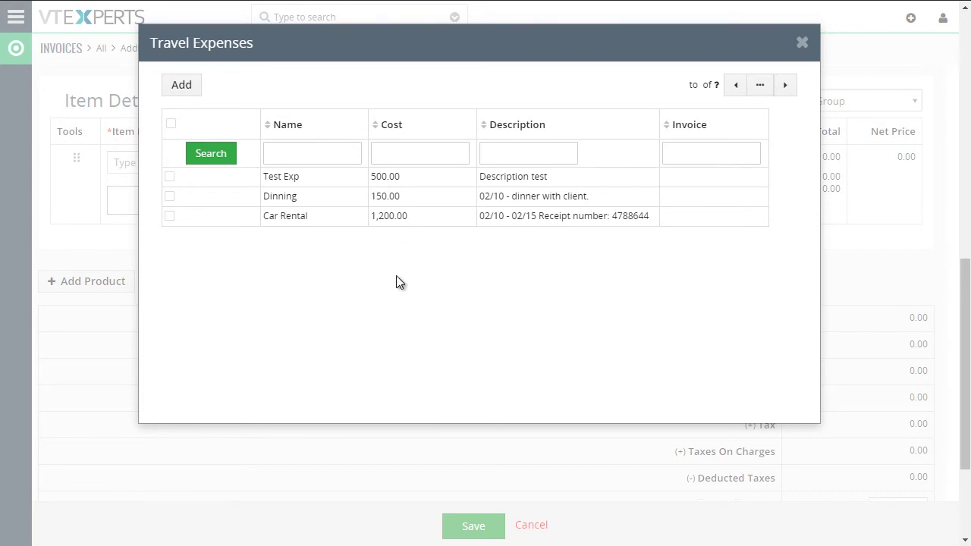
click(170, 124)
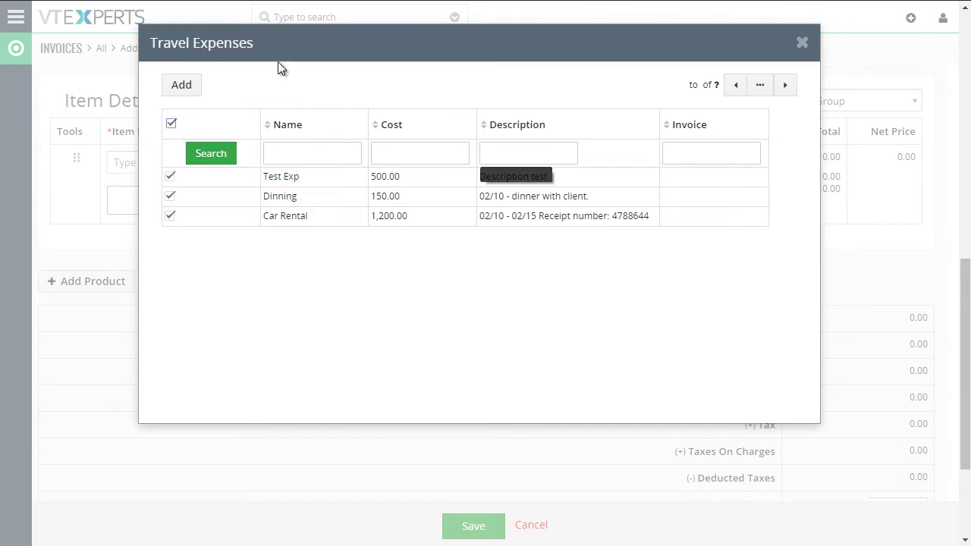
click(186, 85)
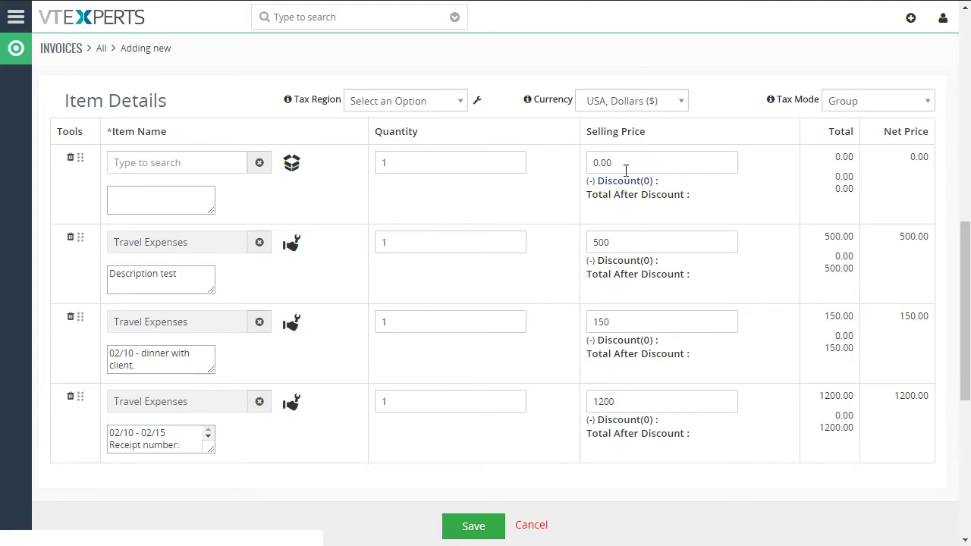
double_click(613, 243)
double_click(624, 319)
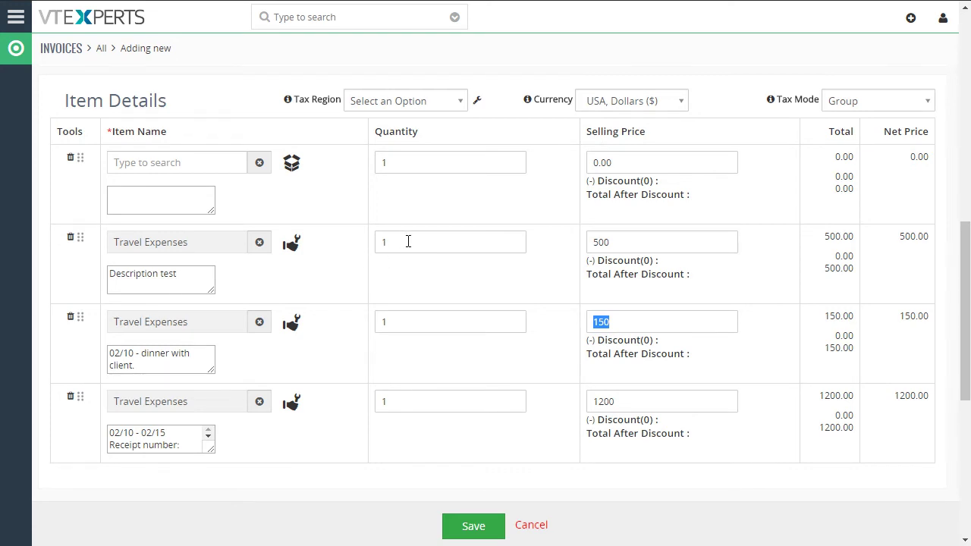
- Add the additional parts New Part and DVI to VGA Converter to the invoice as custom expenses
scroll(419, 245, down, 1)
scroll(445, 250, down, 1)
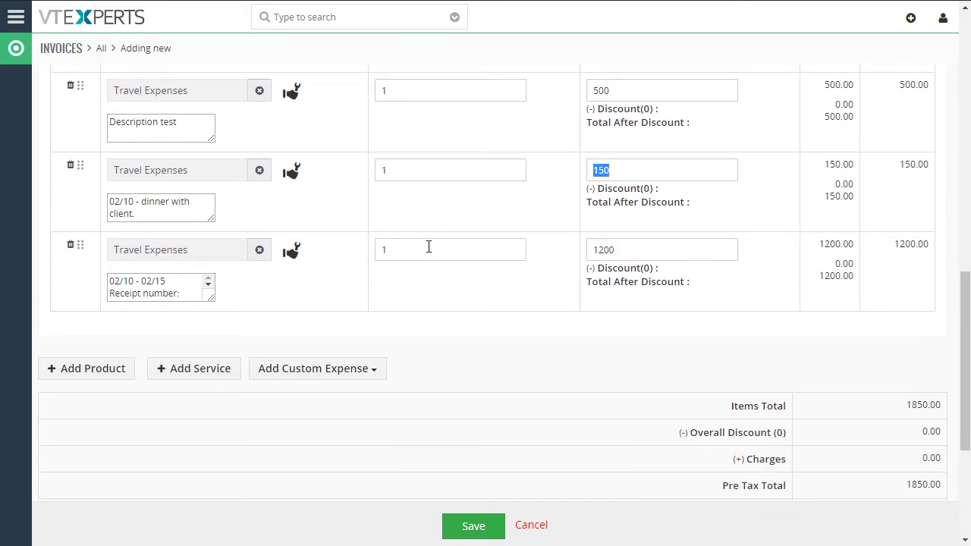
click(377, 370)
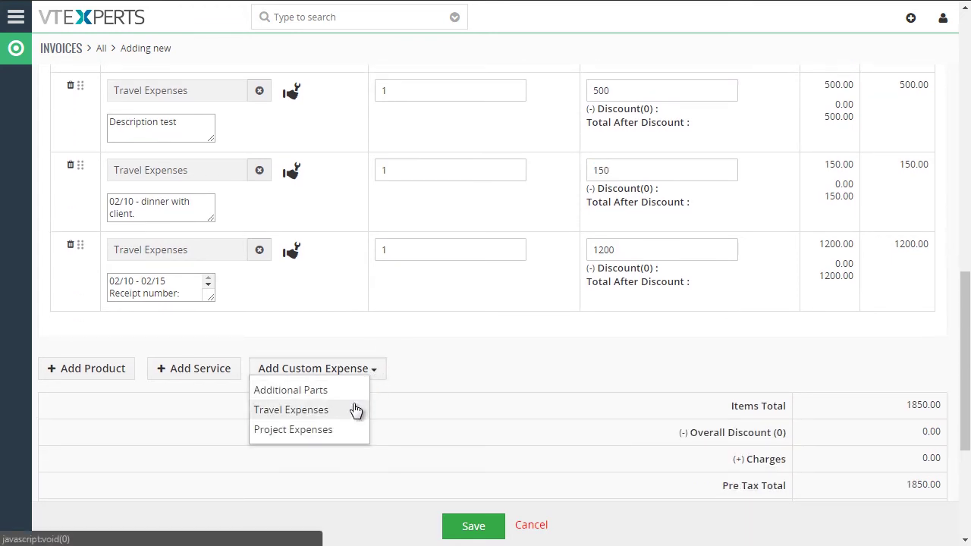
click(310, 390)
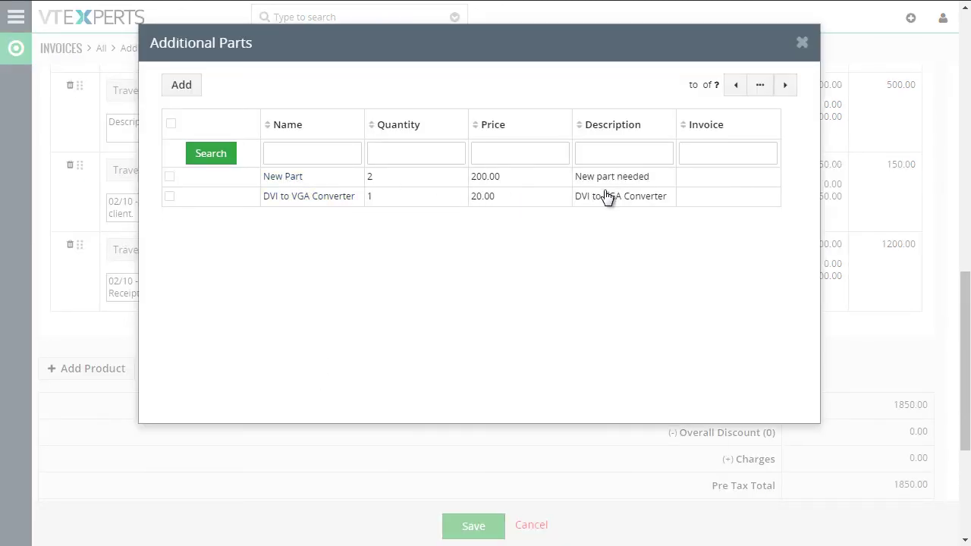
click(170, 124)
click(180, 87)
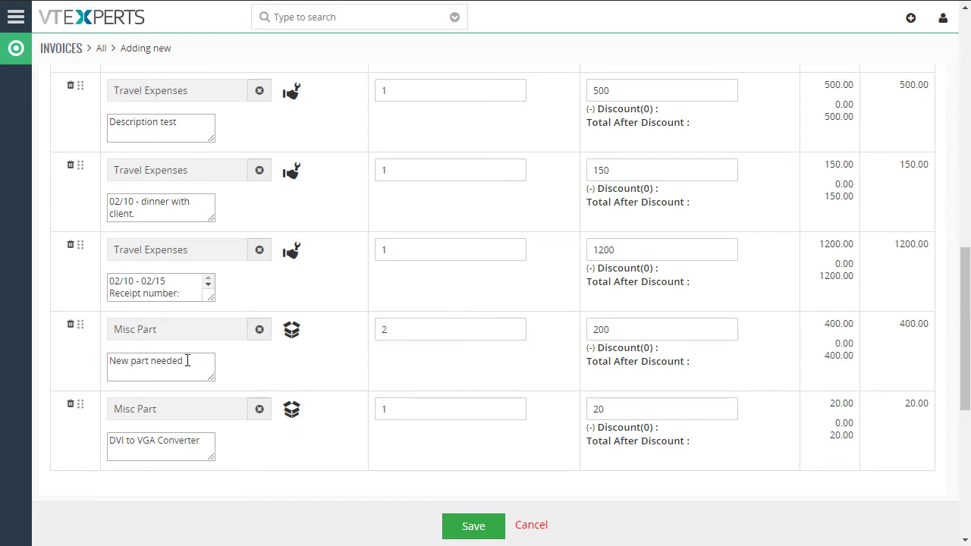
- Review the description, quantity and selling price of the "New part needed" line and the invoice's items total
drag(192, 365, 133, 354)
double_click(436, 326)
double_click(666, 334)
scroll(525, 314, down, 1)
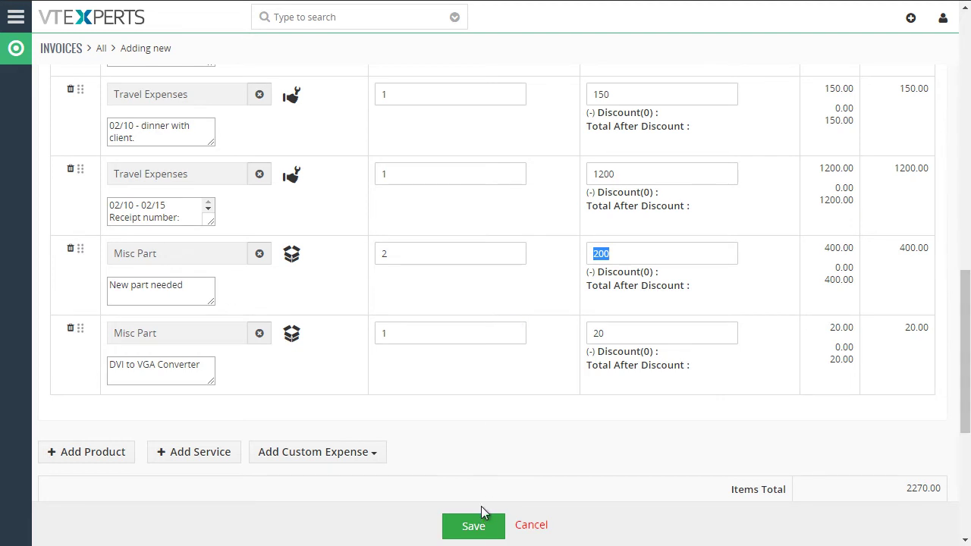
scroll(428, 267, up, 1)
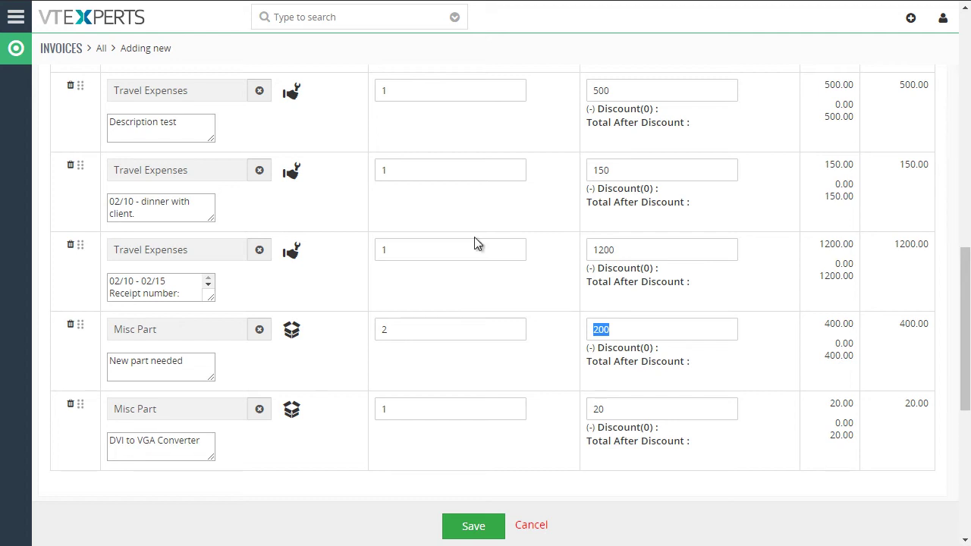
scroll(474, 237, up, 5)
- Leave the invoice without saving and open the Custom Expenses configuration in the CRM settings
click(16, 17)
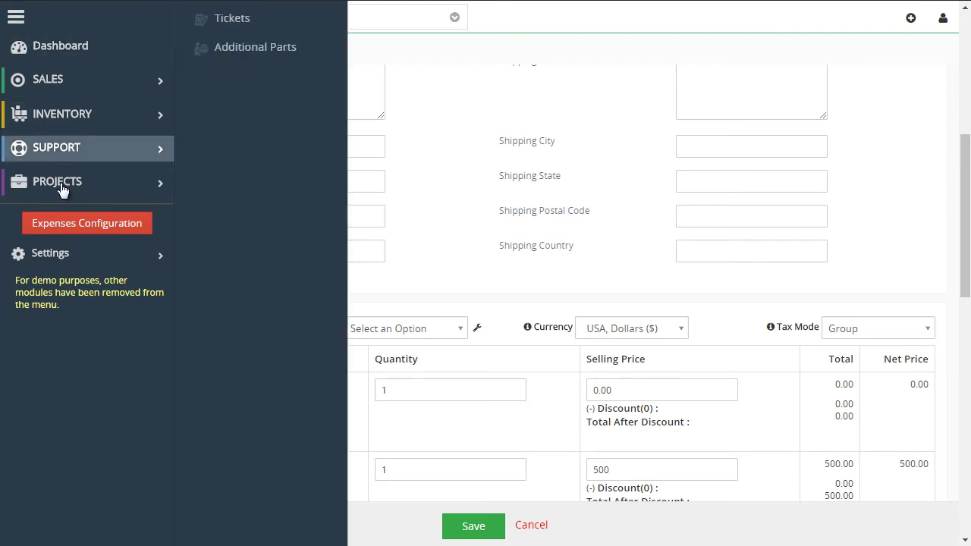
mouse_move(68, 255)
click(209, 253)
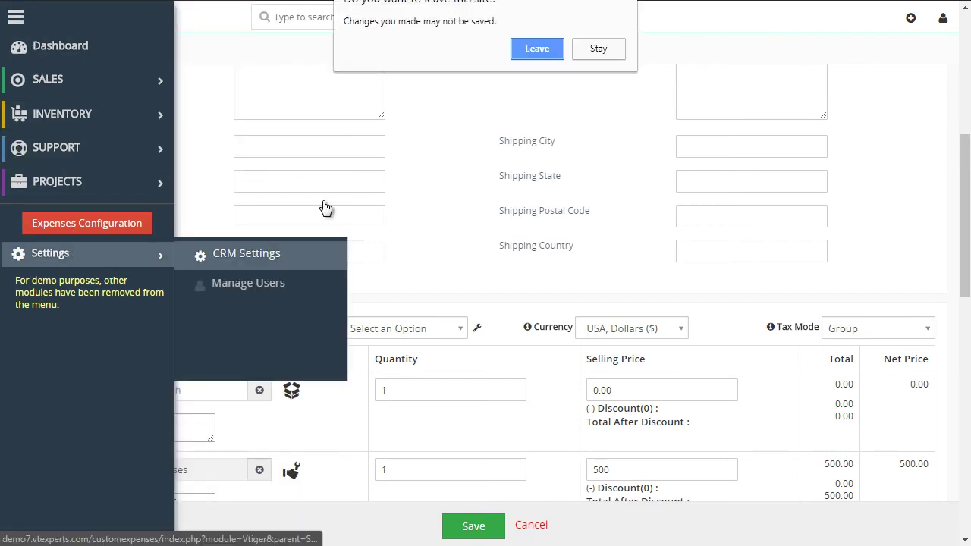
click(528, 53)
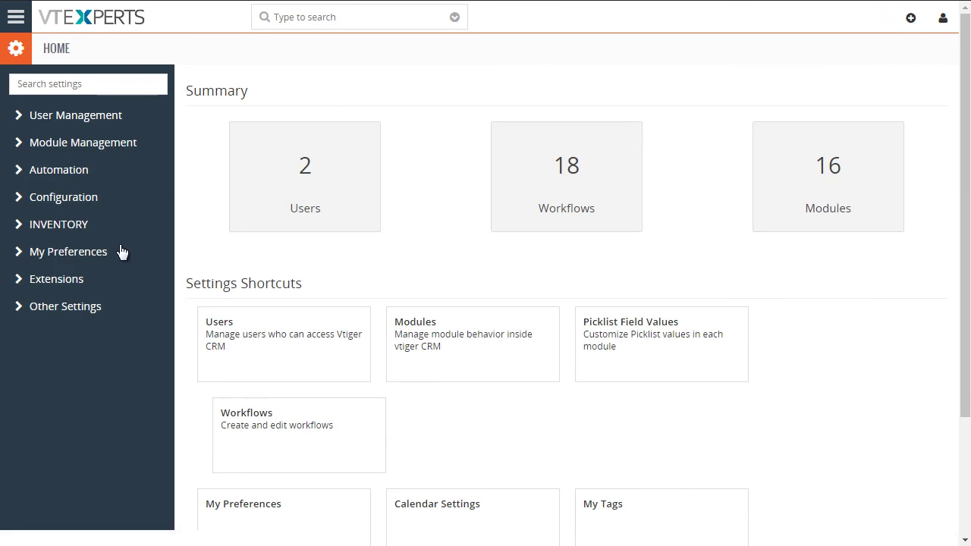
click(89, 307)
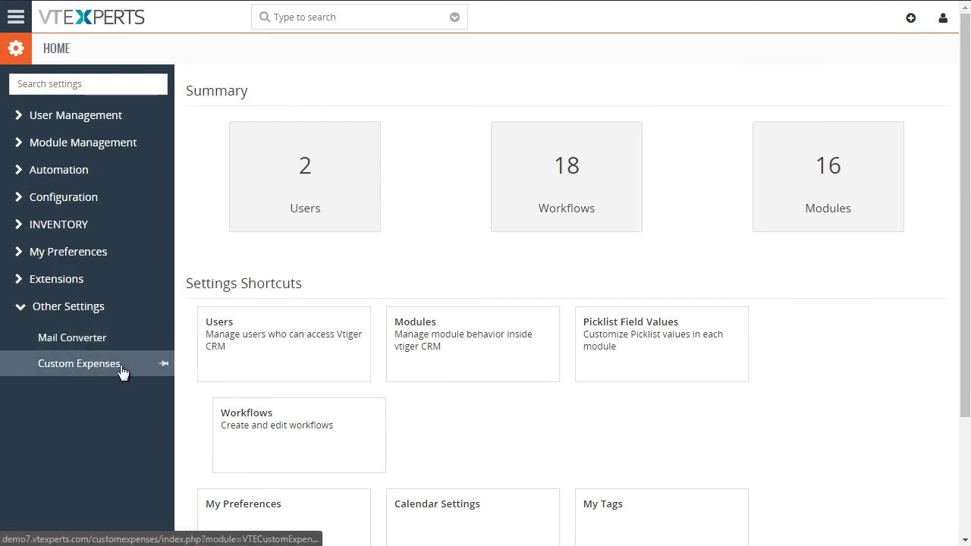
click(79, 364)
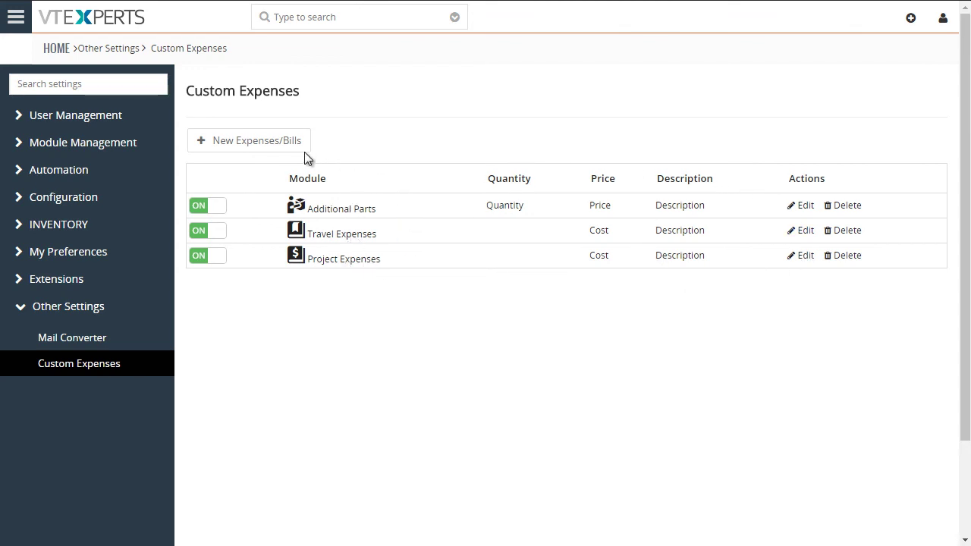
- Start a new custom expense, look through the modules that can be chosen for it, and discard the blank form
click(280, 151)
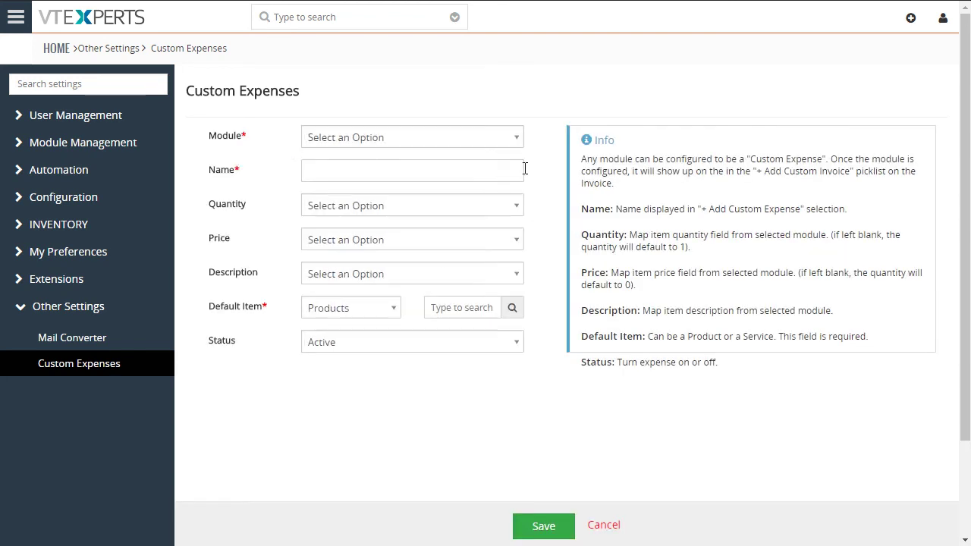
click(434, 131)
mouse_move(516, 202)
mouse_down()
mouse_move(516, 220)
mouse_move(517, 198)
mouse_up()
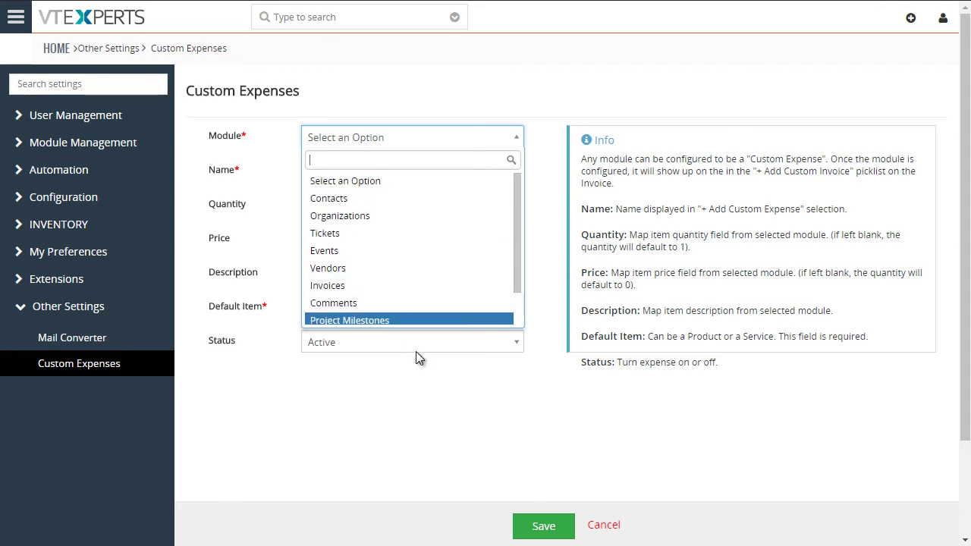
click(425, 395)
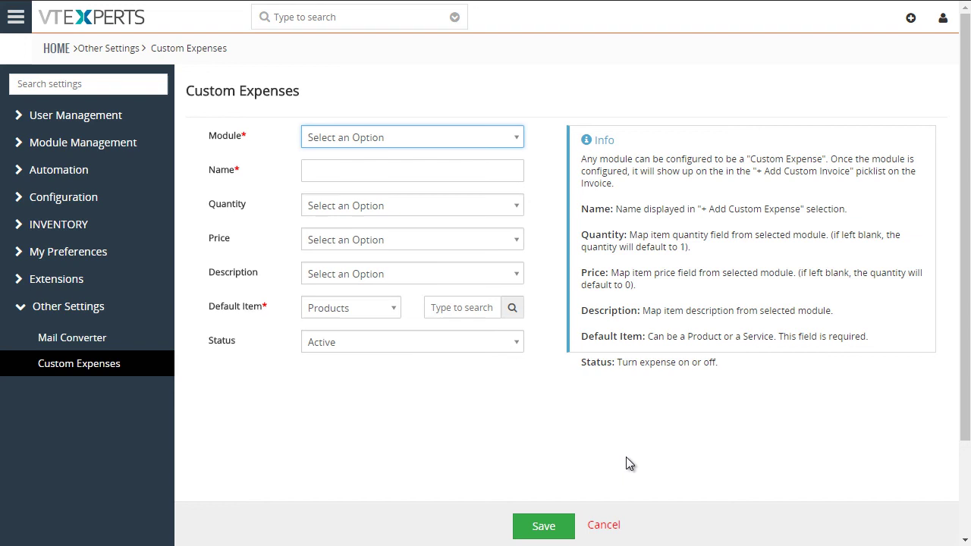
click(605, 524)
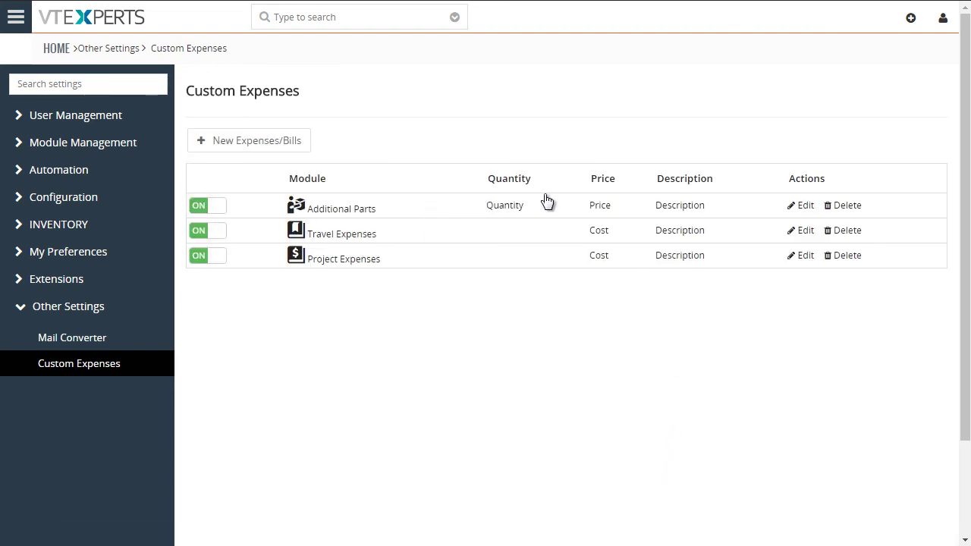
- Open the Additional Parts expense configuration for editing and review its module, name and quantity field mapping
click(803, 206)
click(507, 136)
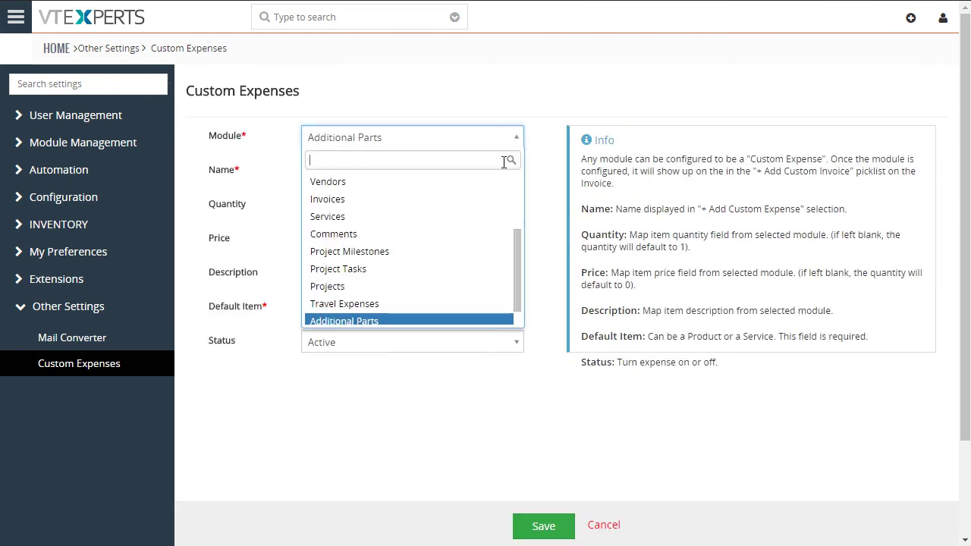
click(414, 322)
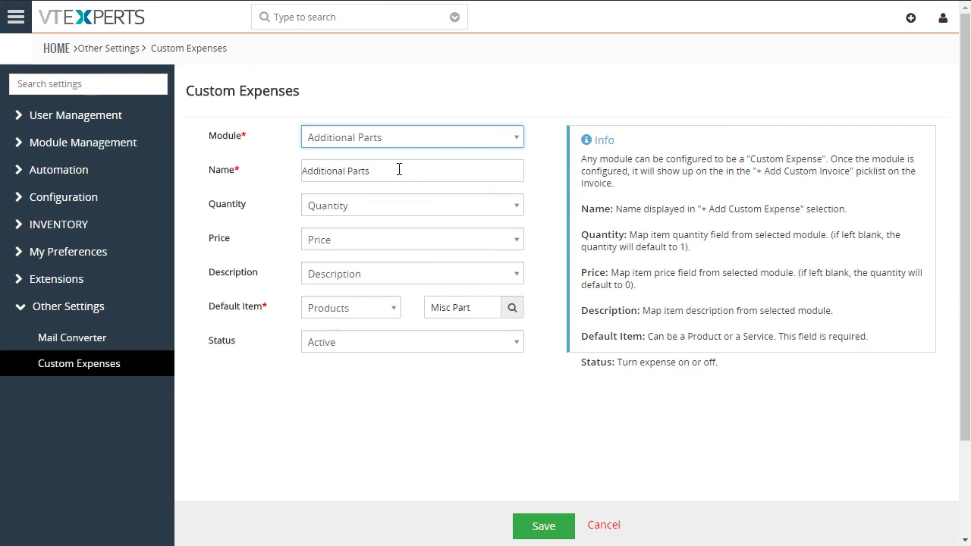
drag(399, 169, 303, 170)
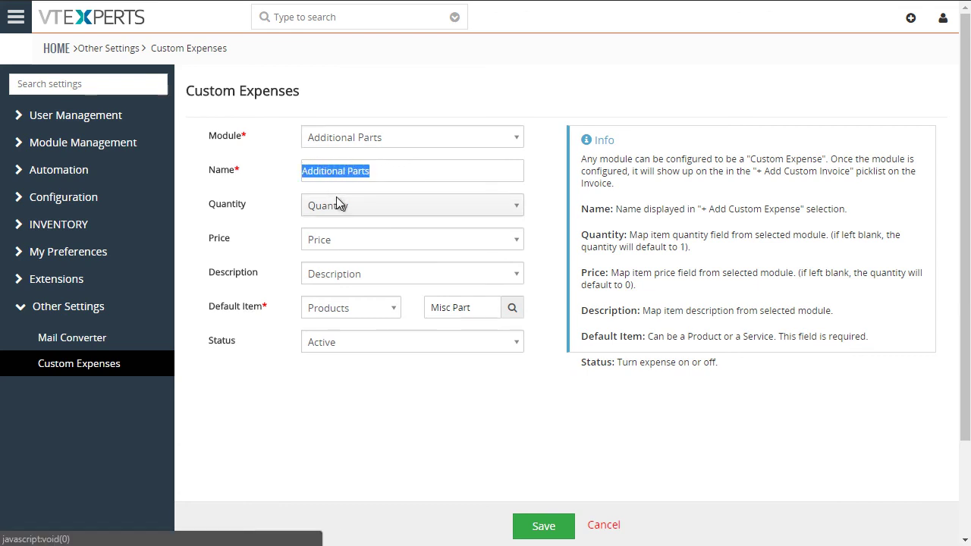
click(405, 206)
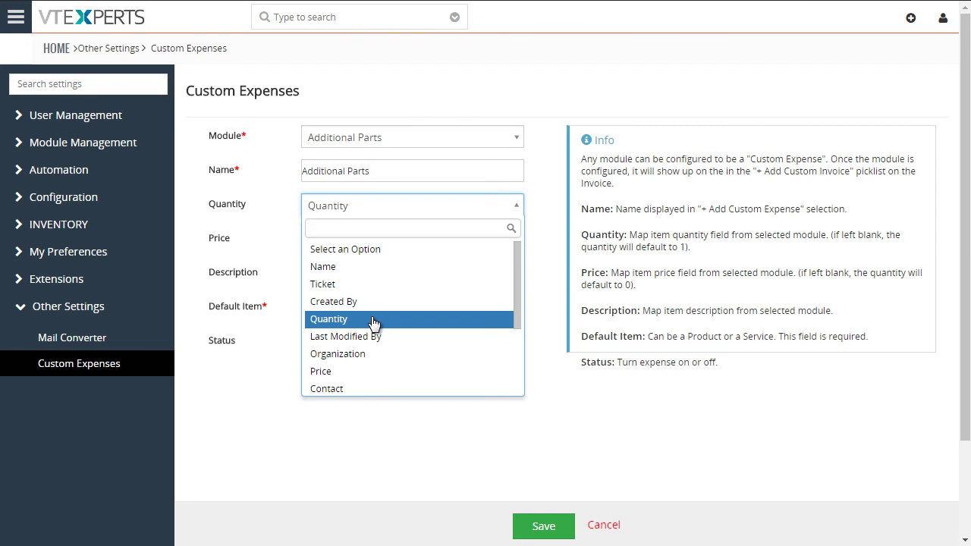
click(234, 251)
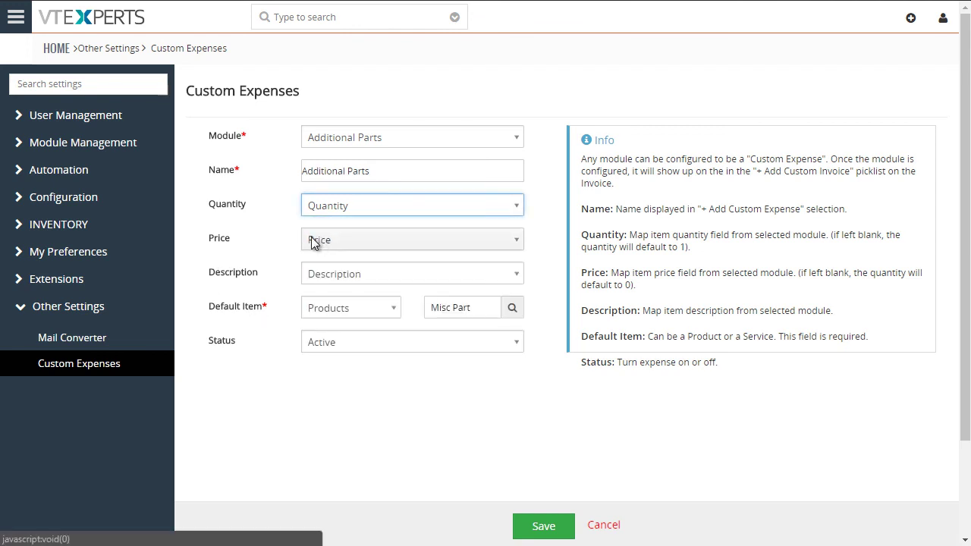
- Switch the default item type of Additional Parts to Services and browse the available services without picking one
click(373, 306)
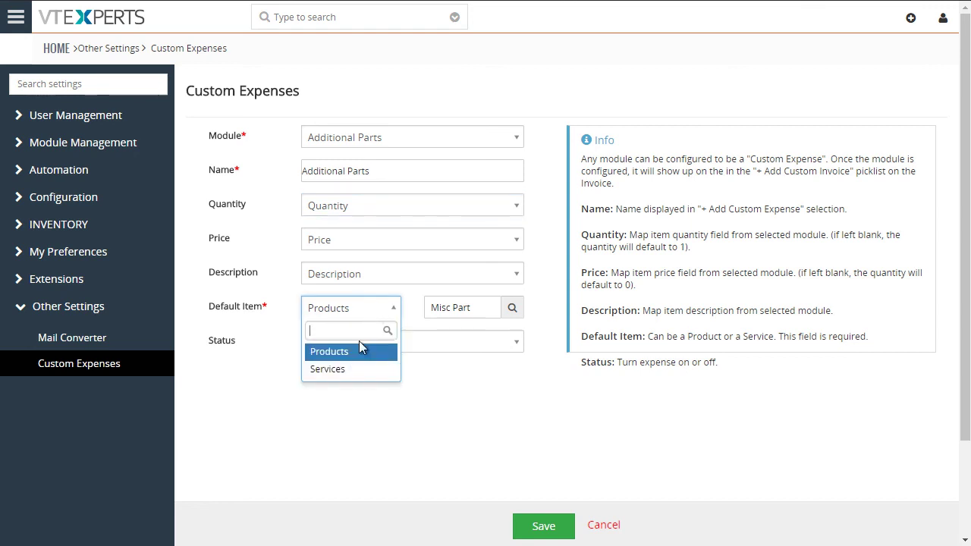
click(346, 370)
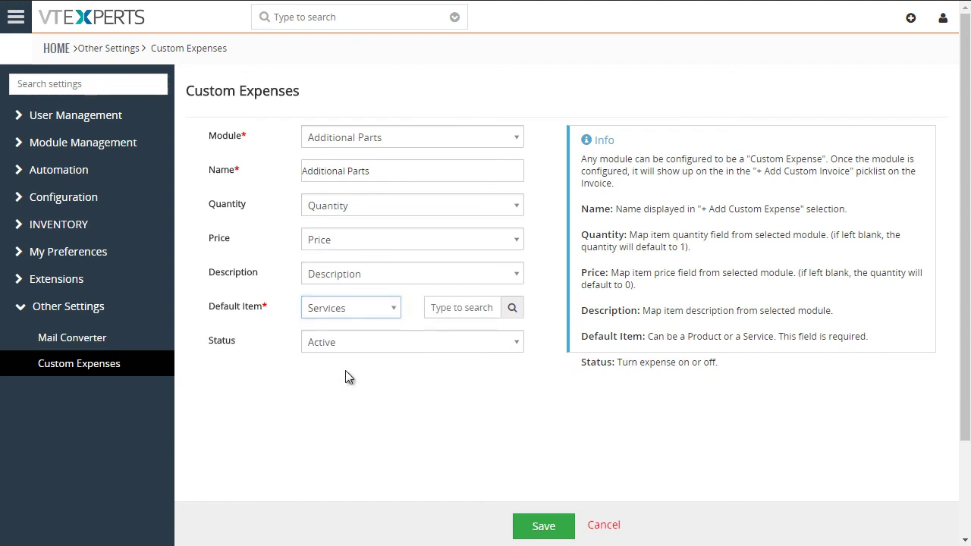
click(511, 307)
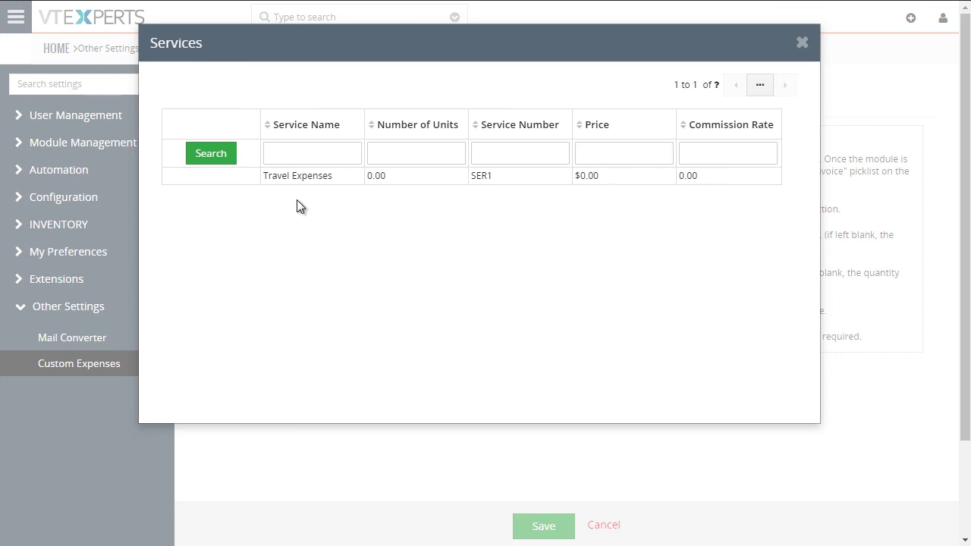
click(801, 43)
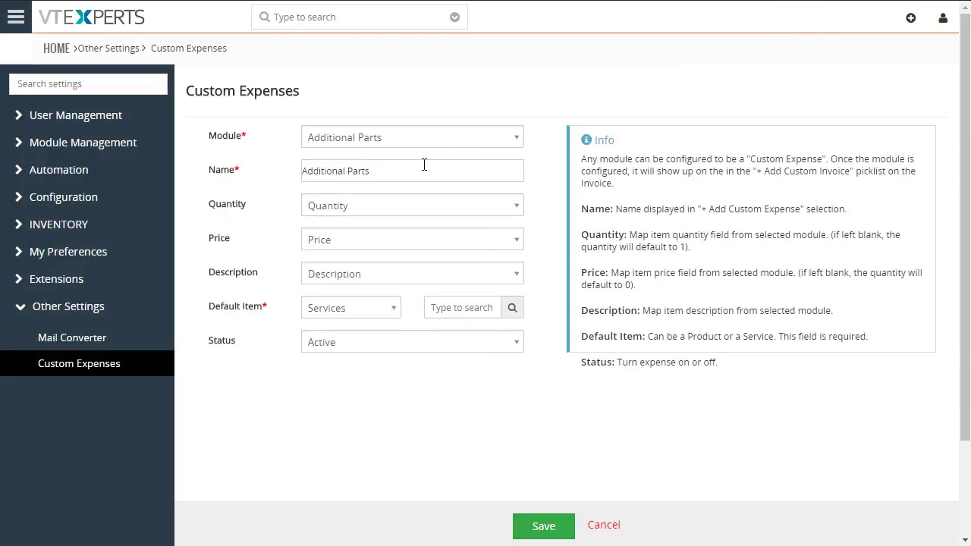